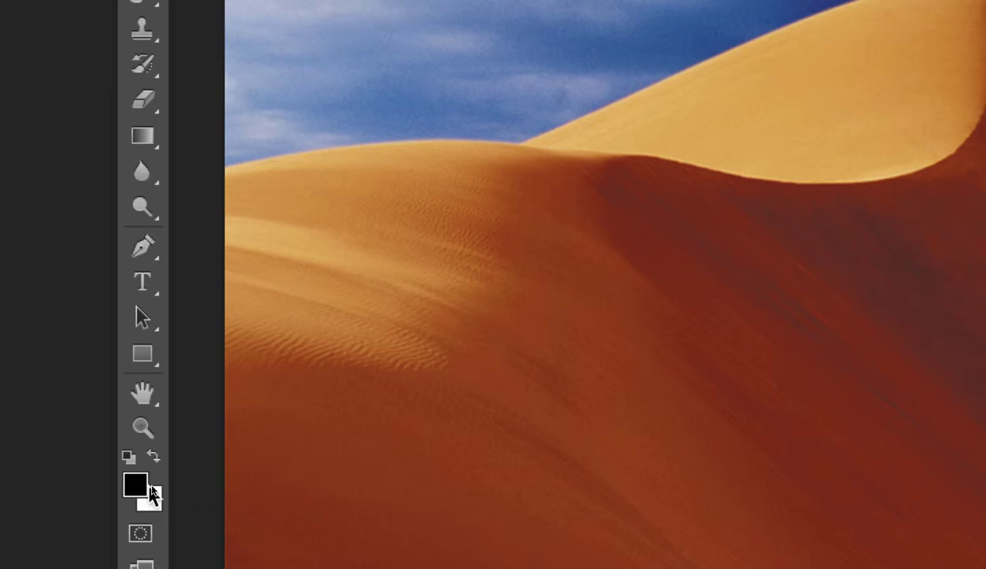
Open the Color Picker for the black foreground colour and hold Option to reveal the Reset button
{"action": "left_click", "coordinate": [138, 484]}
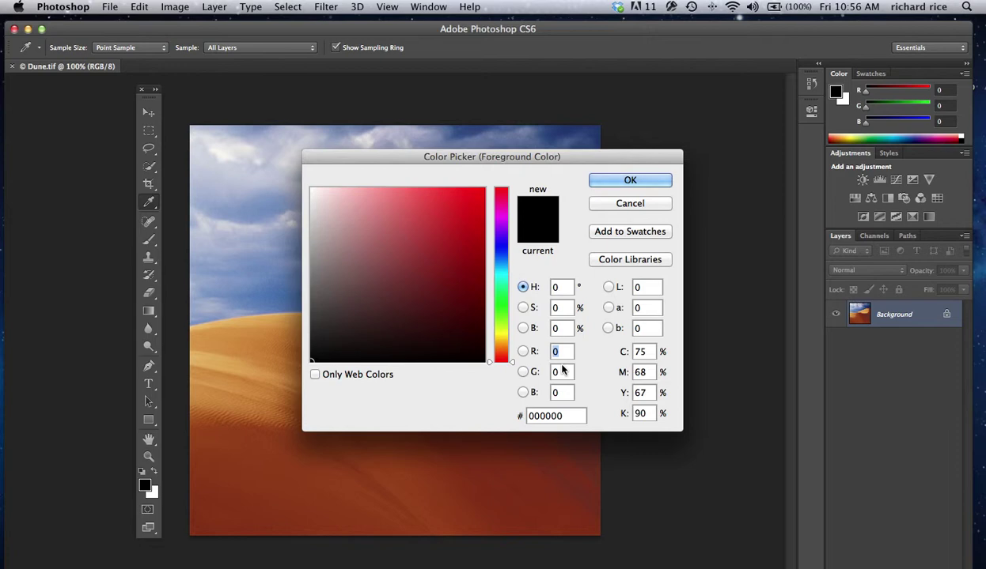
{"action": "key", "text": "alt"}
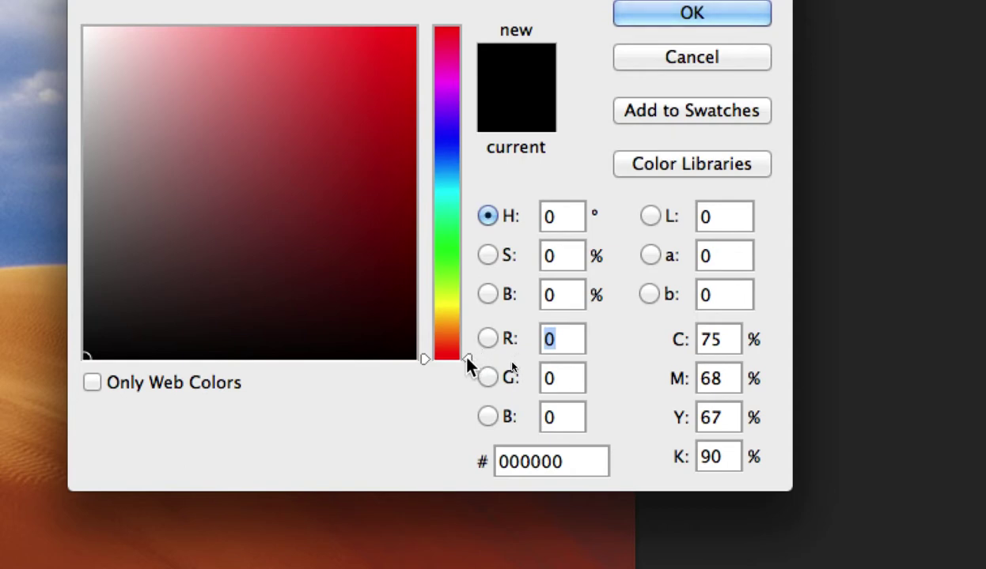
Pick a bright saturated blue, hex 2431dc (RGB 36, 49, 220), from the hue slider and colour field
{"action": "mouse_move", "coordinate": [467, 360]}
{"action": "left_mouse_down"}
{"action": "mouse_move", "coordinate": [451, 26]}
{"action": "mouse_move", "coordinate": [461, 377]}
{"action": "left_mouse_up"}
{"action": "left_click", "coordinate": [451, 142]}
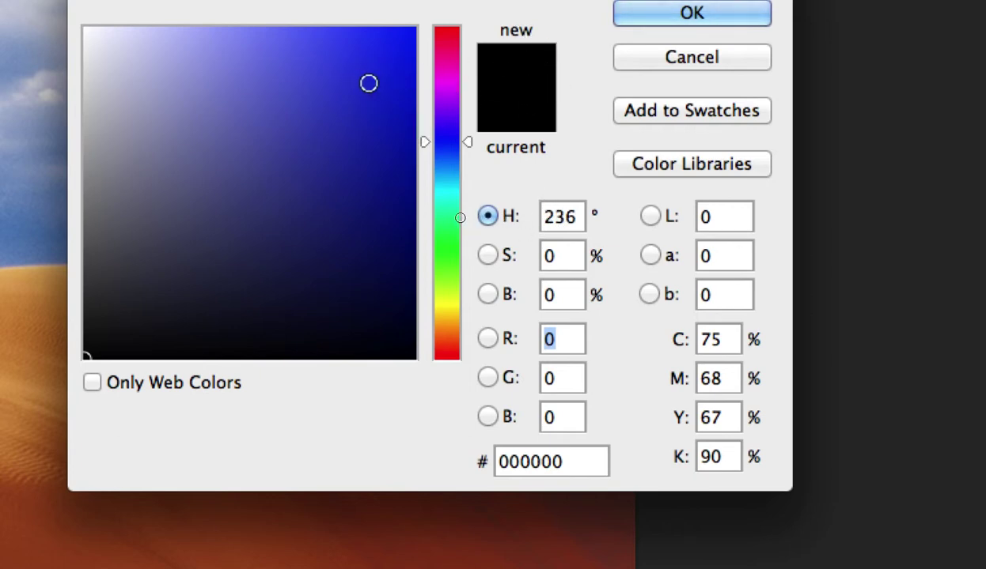
{"action": "left_click", "coordinate": [361, 73]}
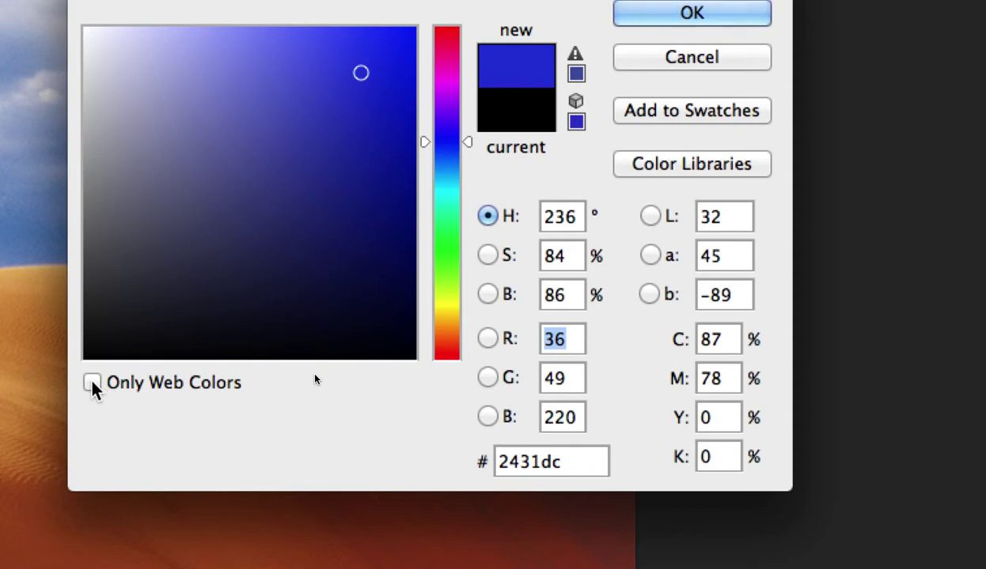
Toggle Only Web Colors on to snap the blue to 3333cc, then off again
{"action": "left_click", "coordinate": [93, 384]}
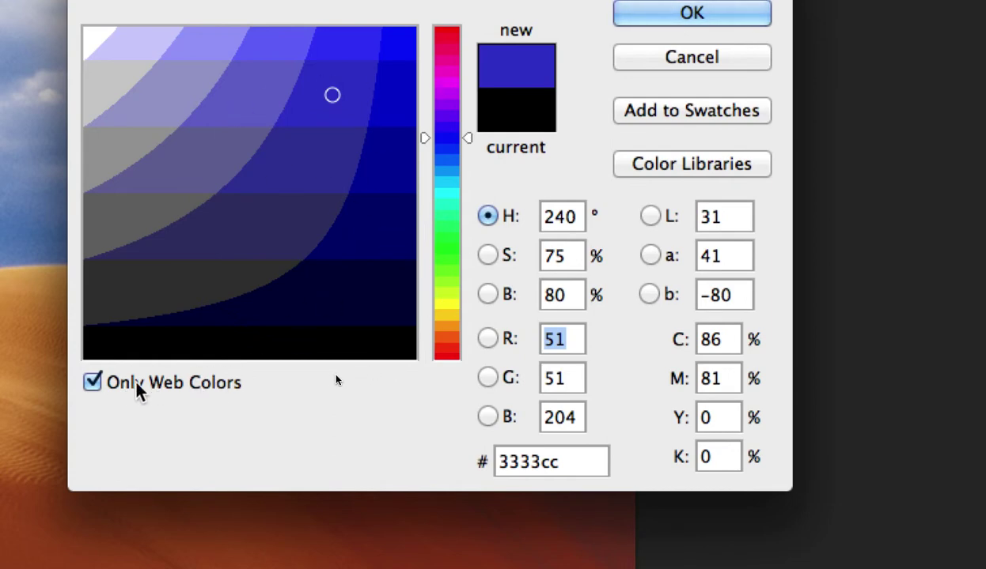
{"action": "left_click", "coordinate": [93, 382]}
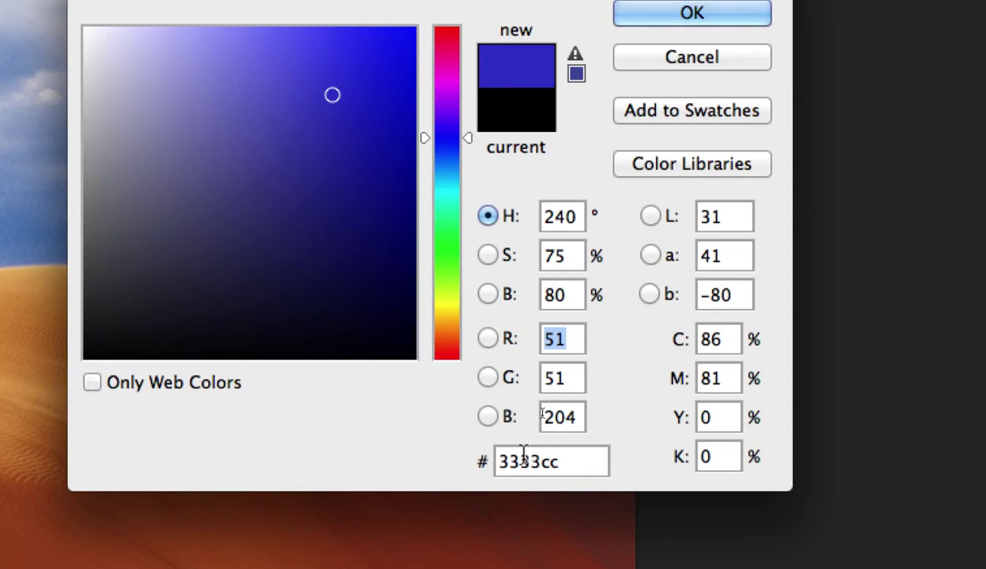
Hold Option to turn Cancel into Reset with the new colour set to navy 141465
{"action": "key", "text": "alt"}
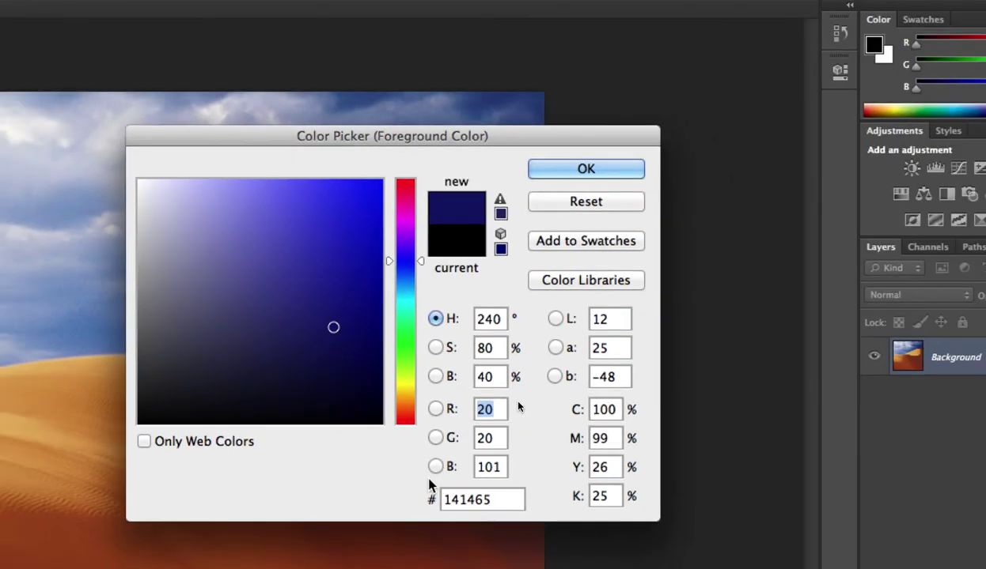
Pick a vivid blue, snap to web-safe 333399, lift the web limit, ending at 303092
{"action": "key", "text": "alt"}
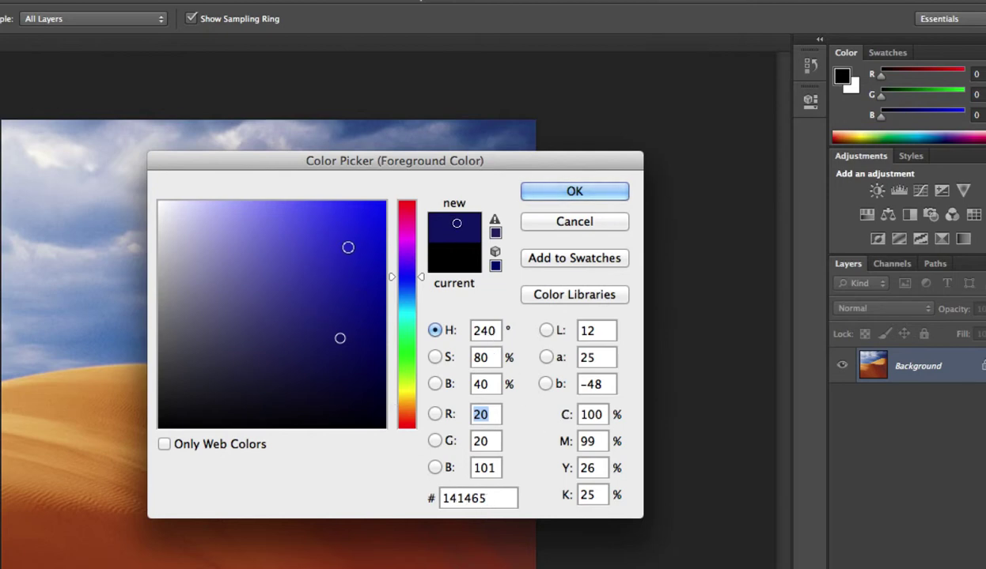
{"action": "left_click", "coordinate": [355, 227]}
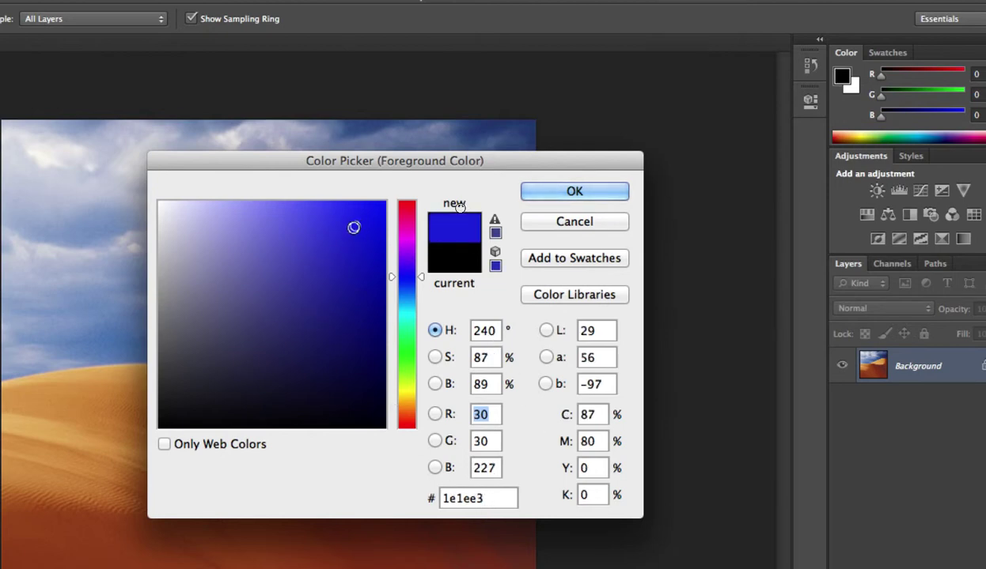
{"action": "left_click", "coordinate": [163, 444]}
{"action": "left_click", "coordinate": [310, 298]}
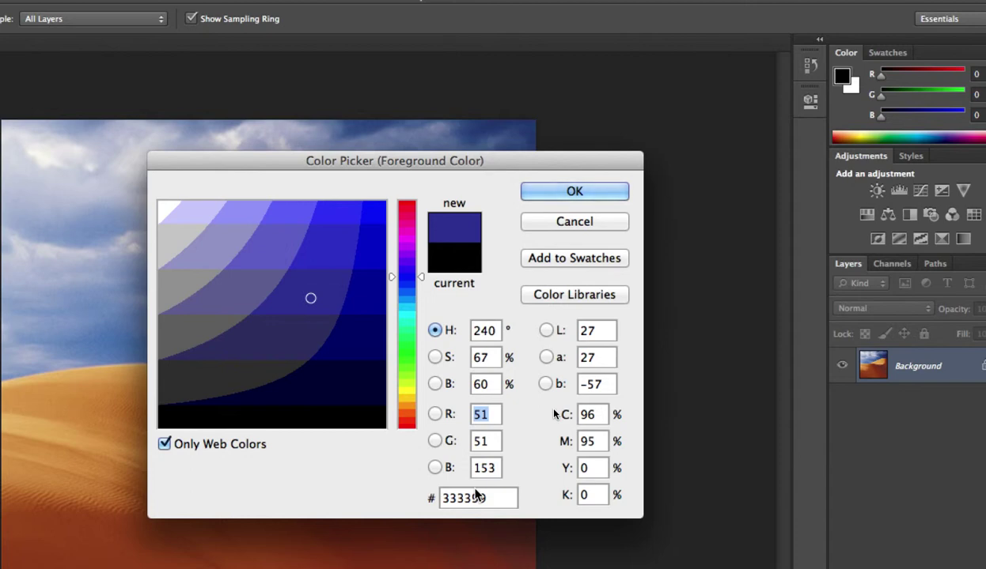
{"action": "left_click", "coordinate": [164, 445]}
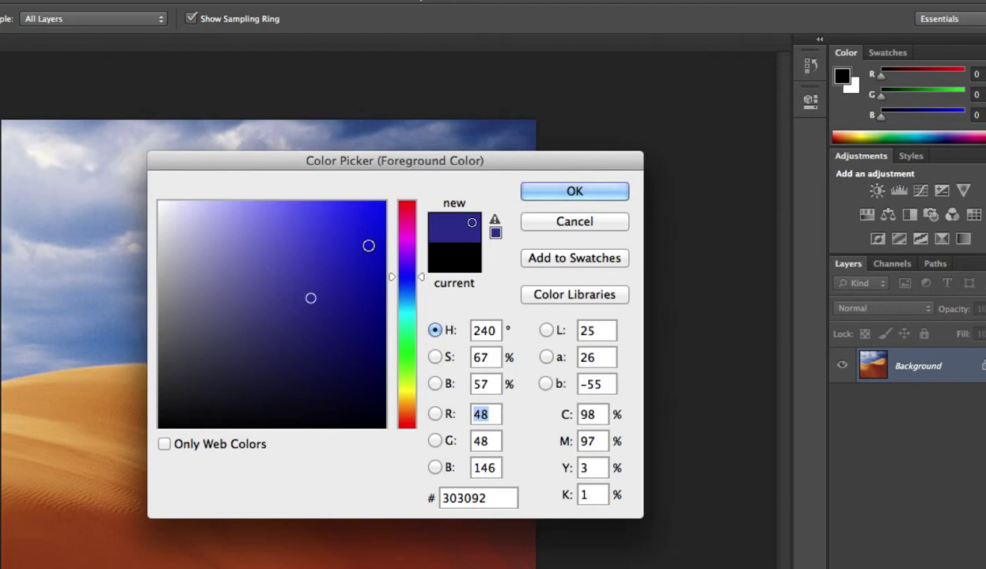
{"action": "key", "text": "alt"}
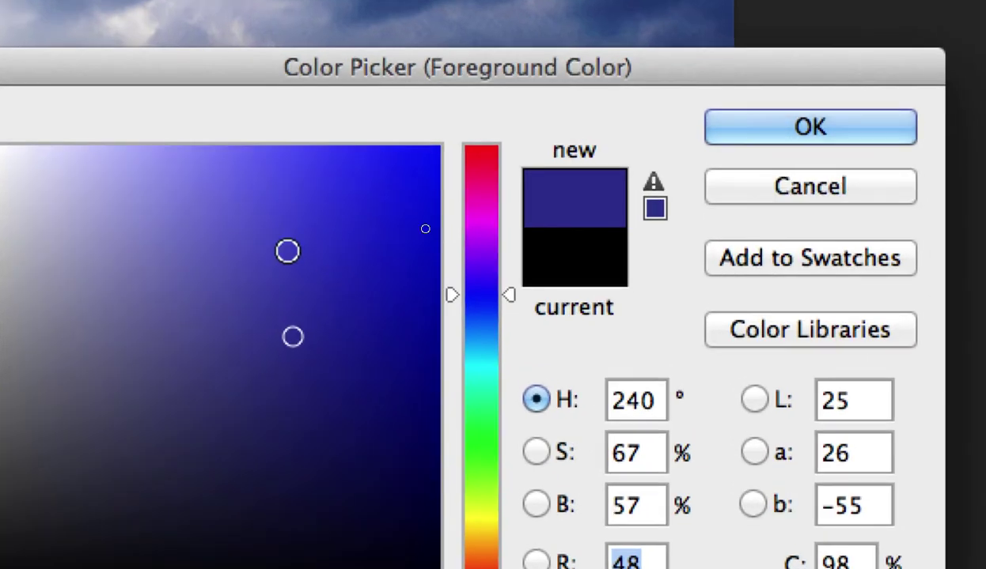
{"action": "left_click", "coordinate": [479, 440]}
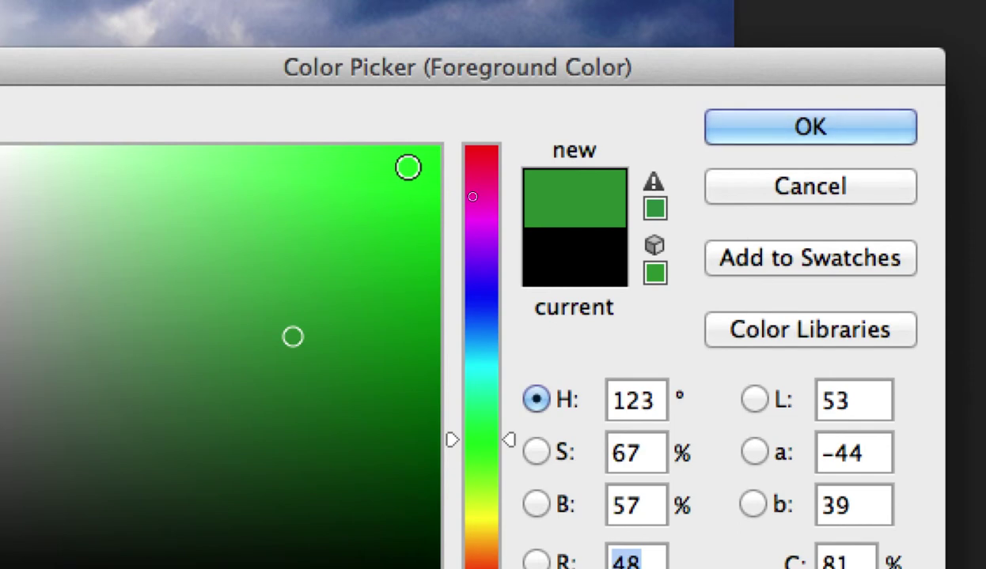
{"action": "left_click", "coordinate": [407, 167]}
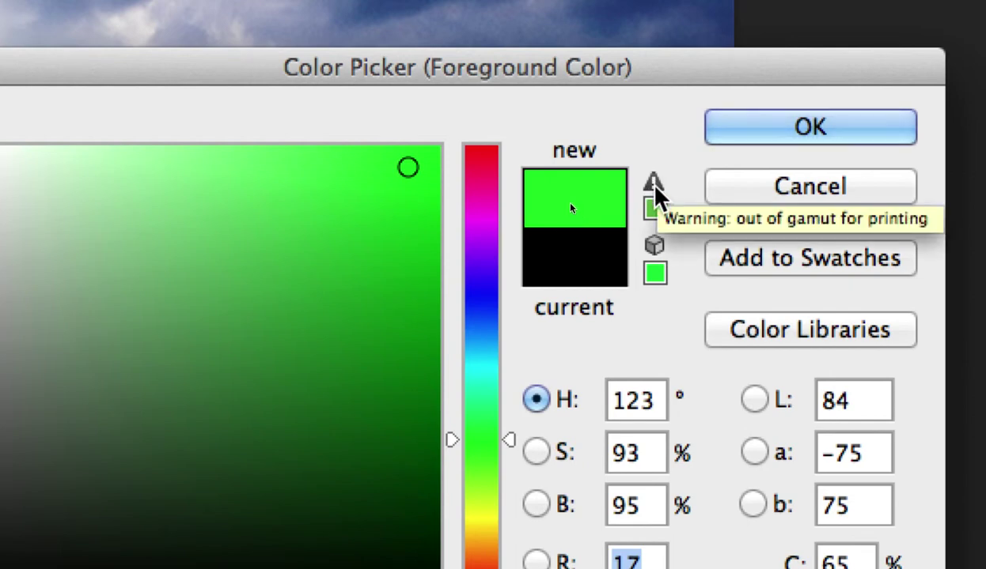
{"action": "key", "text": "alt"}
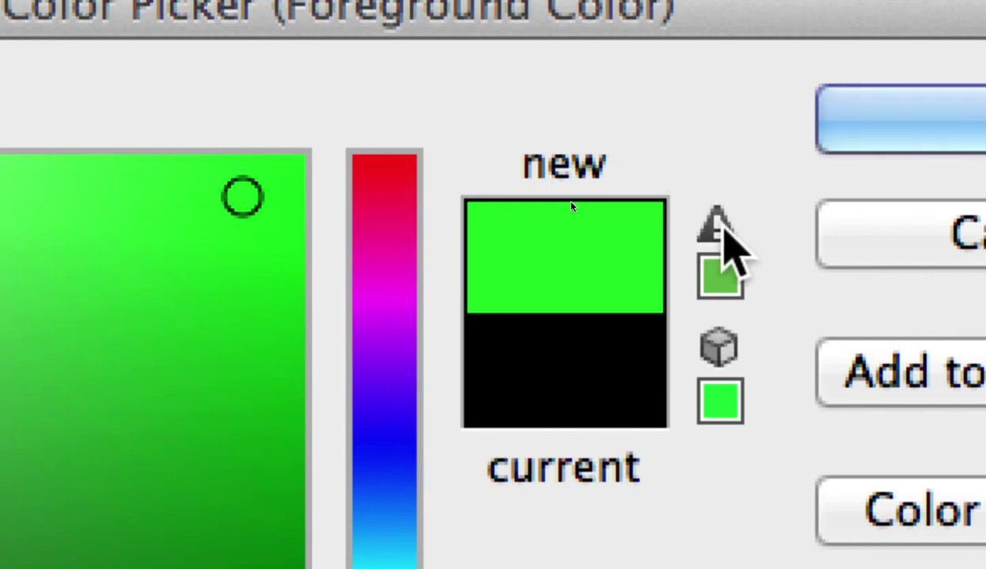
{"action": "mouse_move", "coordinate": [724, 230]}
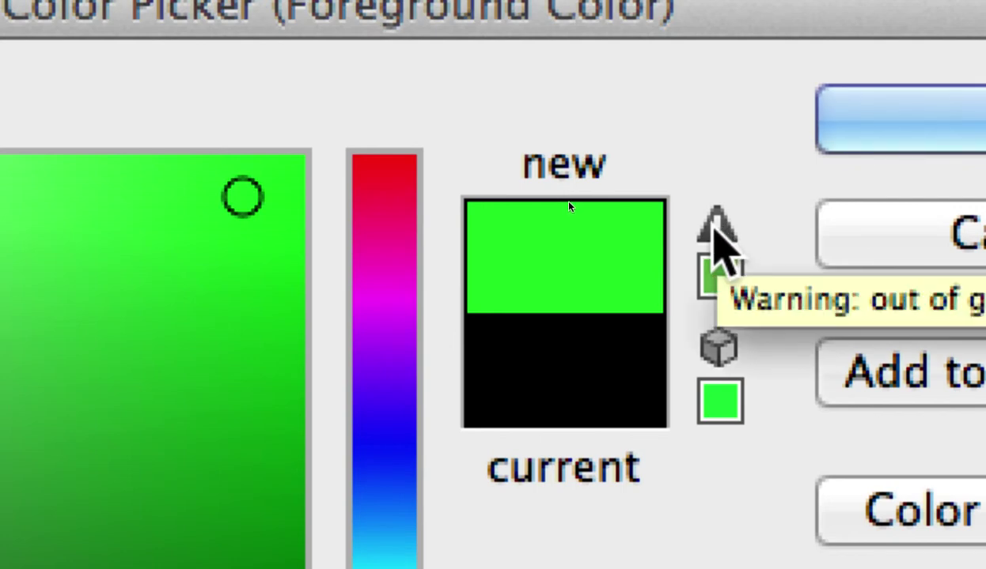
{"action": "key", "text": "alt"}
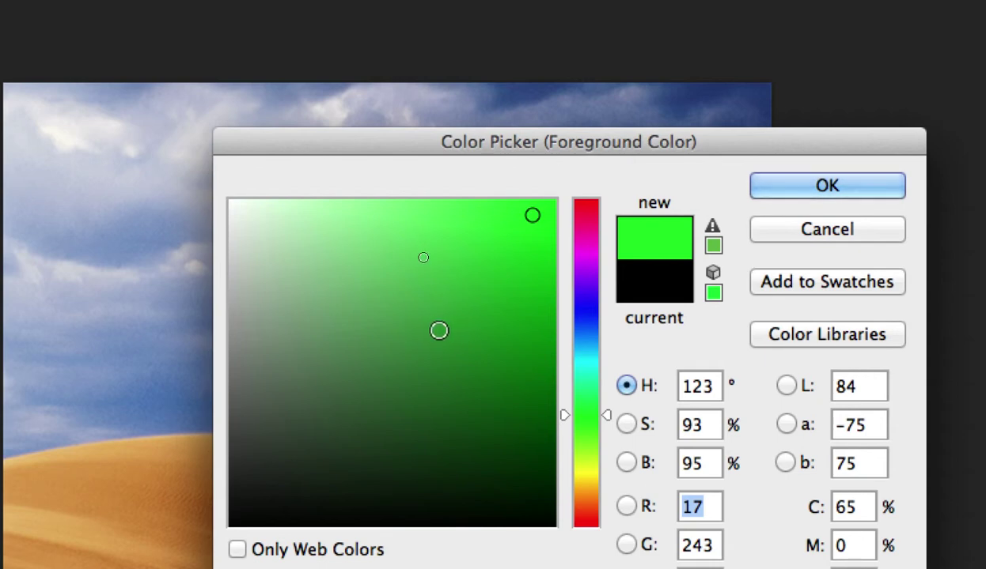
Correct the green to its nearest printable colour, HSB 105°, 63%, 74%, then show Reset
{"action": "left_click", "coordinate": [711, 226]}
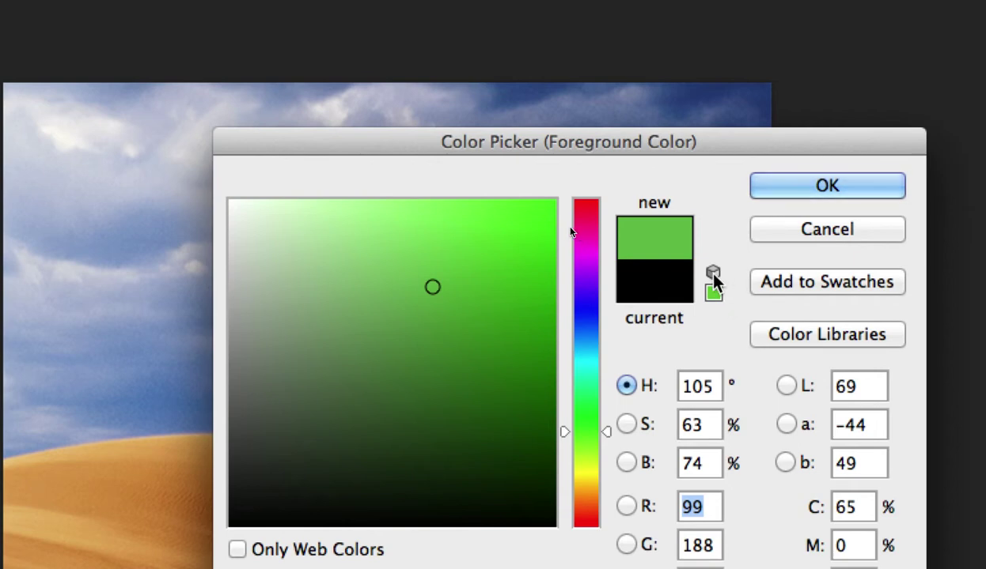
{"action": "key", "text": "alt"}
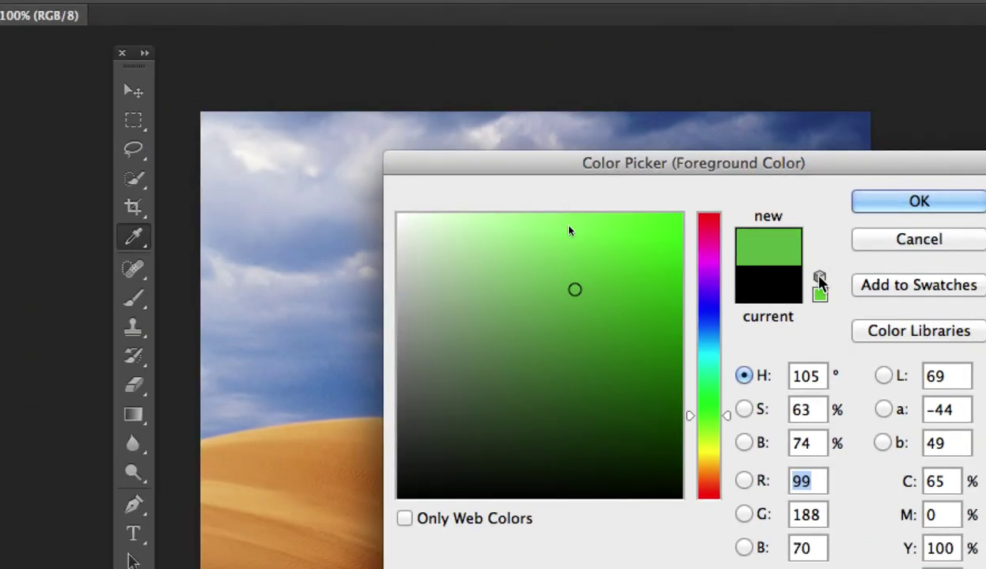
Snap the green to the web-safe 66cc33 (RGB 102, 204, 51) and show Reset
{"action": "left_click", "coordinate": [819, 294]}
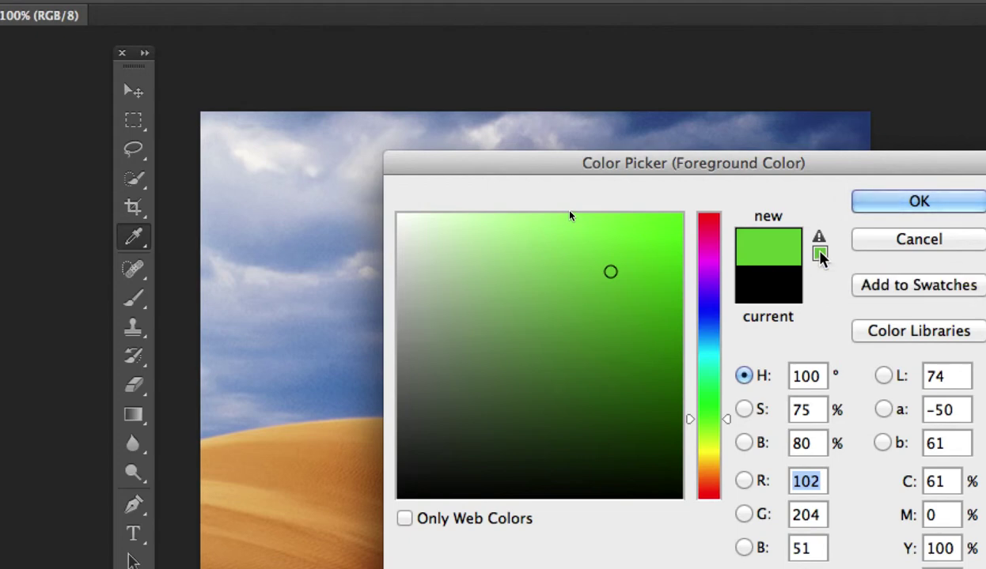
{"action": "key", "text": "alt"}
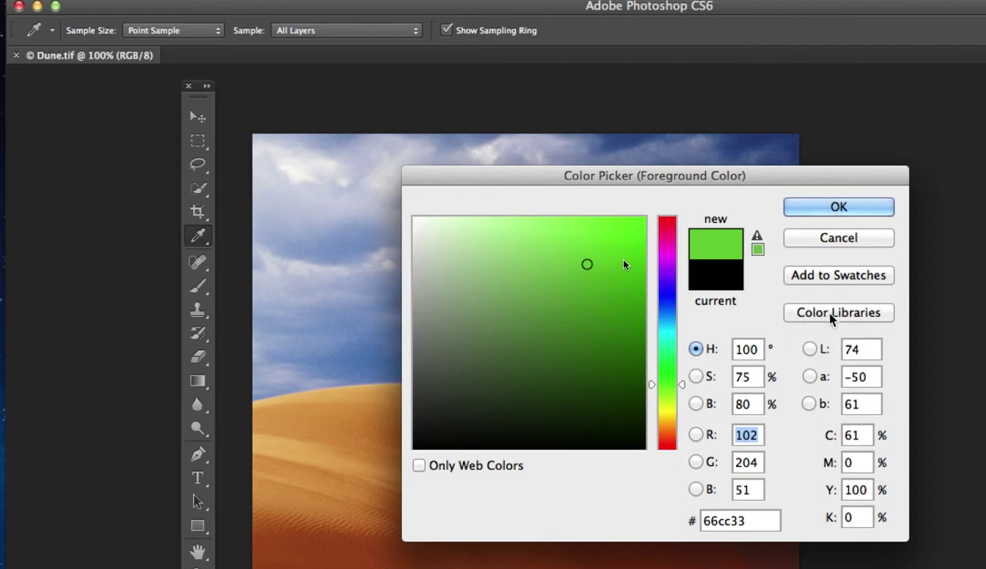
{"action": "left_click", "coordinate": [830, 315]}
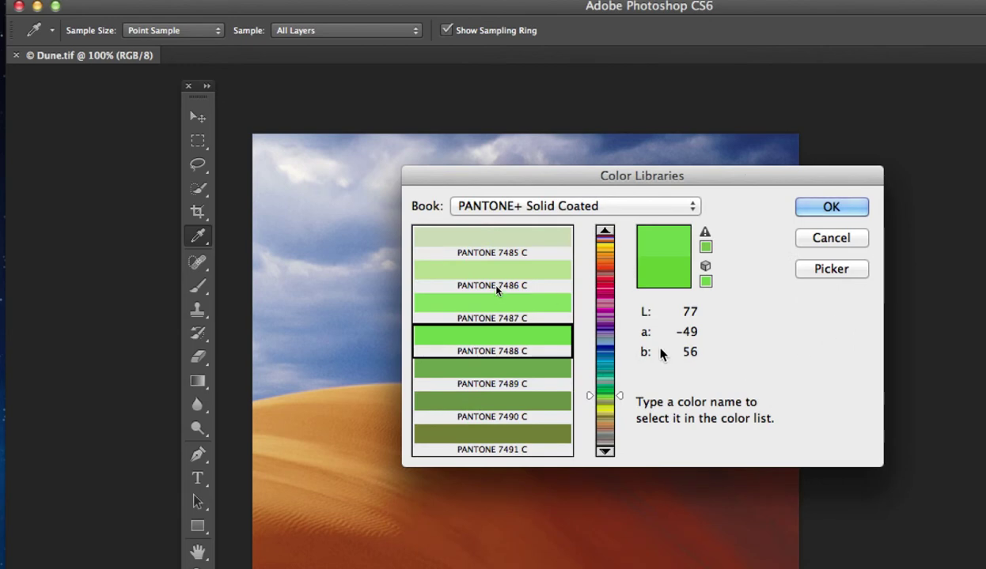
{"action": "left_click", "coordinate": [607, 207]}
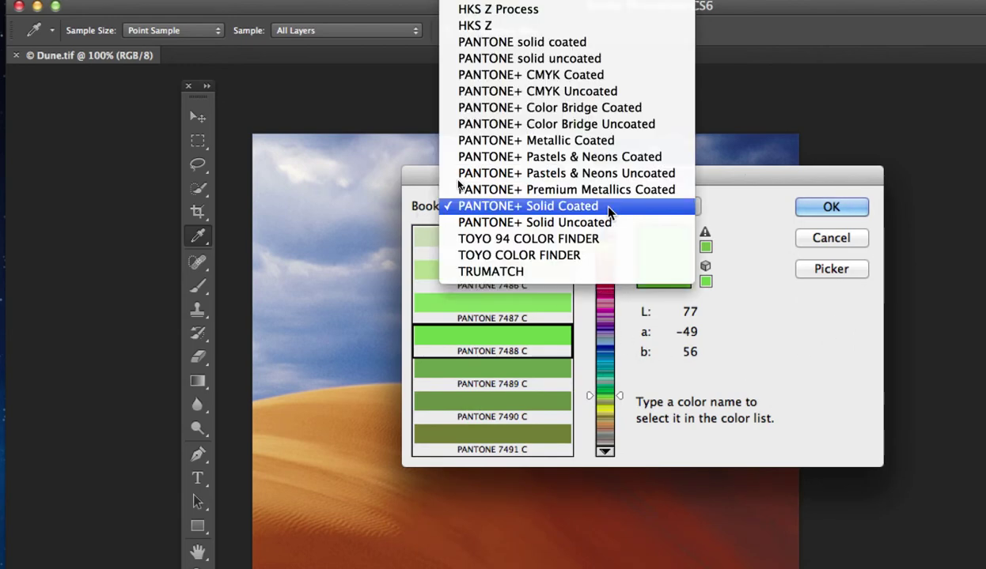
{"action": "mouse_move", "coordinate": [585, 9]}
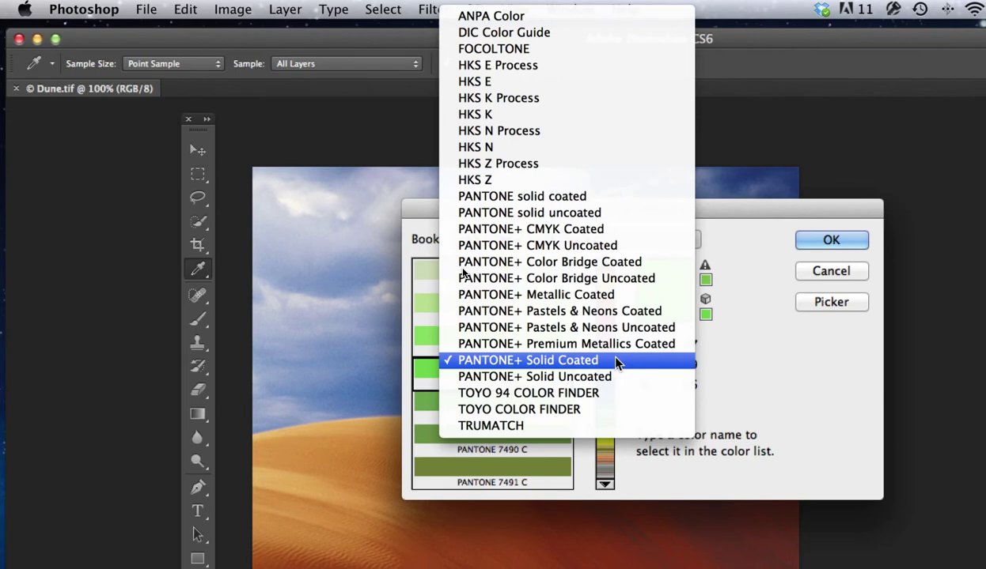
{"action": "left_click", "coordinate": [838, 386]}
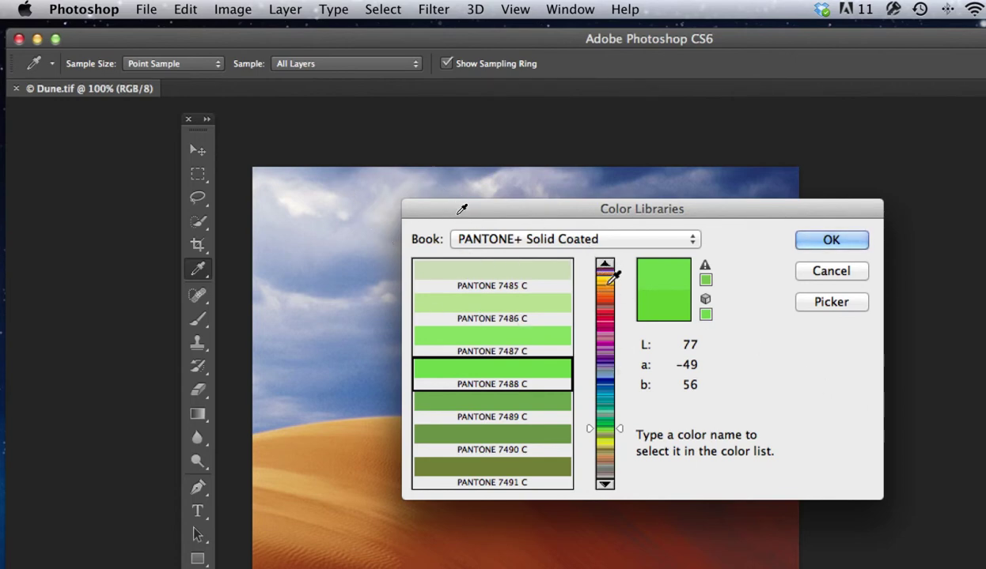
{"action": "left_click", "coordinate": [607, 285]}
{"action": "left_click_drag", "start_coordinate": [611, 299], "coordinate": [613, 440]}
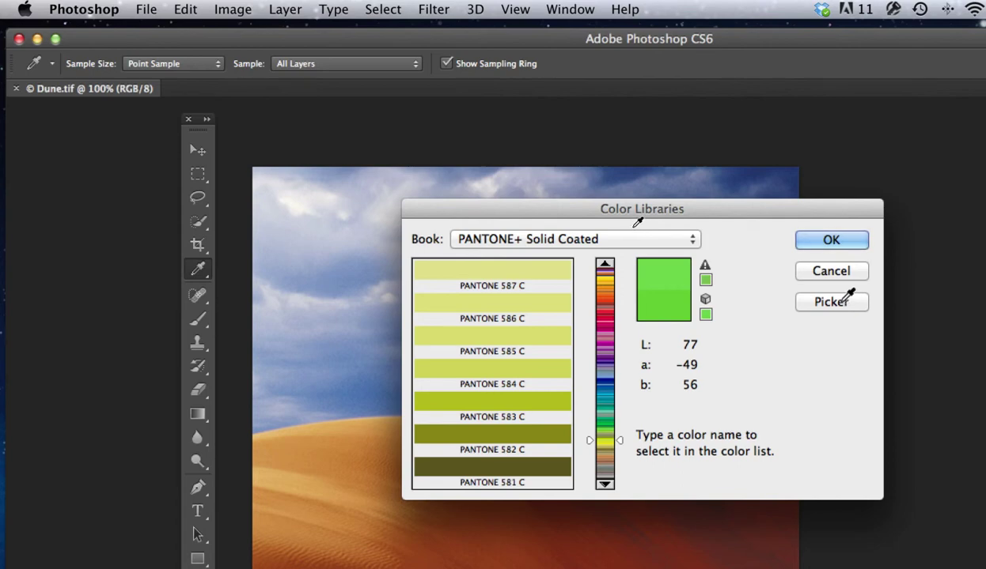
Return from Color Libraries to the Color Picker with the Pantone green 71d54c
{"action": "left_click", "coordinate": [845, 299]}
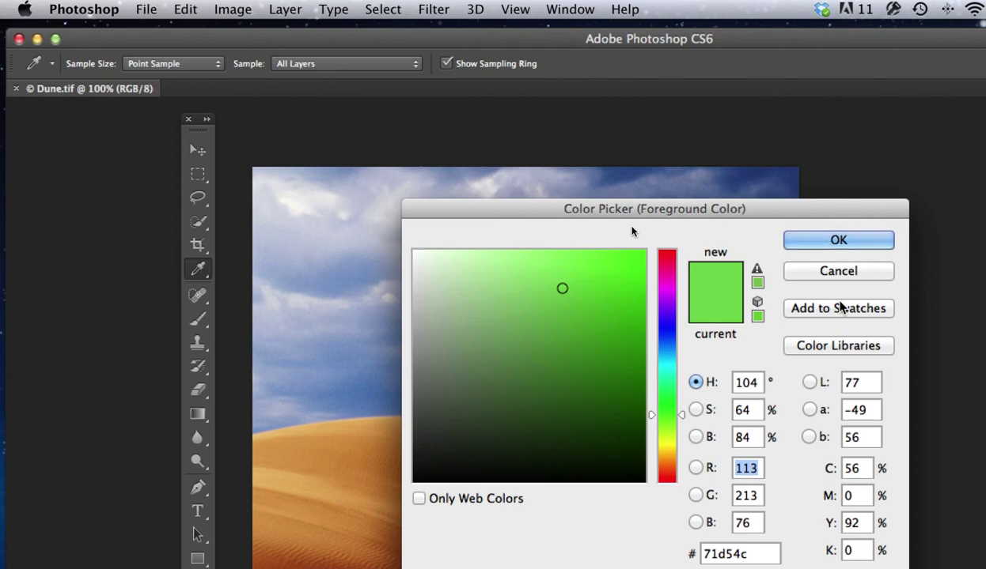
Accept green 71d54c as the foreground colour and switch to the Rectangular Marquee tool
{"action": "left_click", "coordinate": [838, 240]}
{"action": "key", "text": "m"}
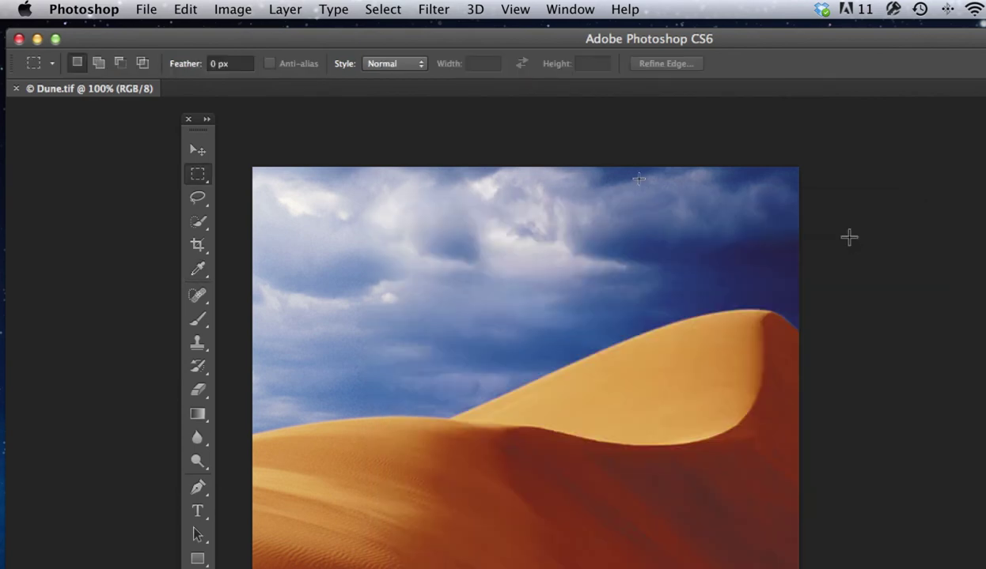